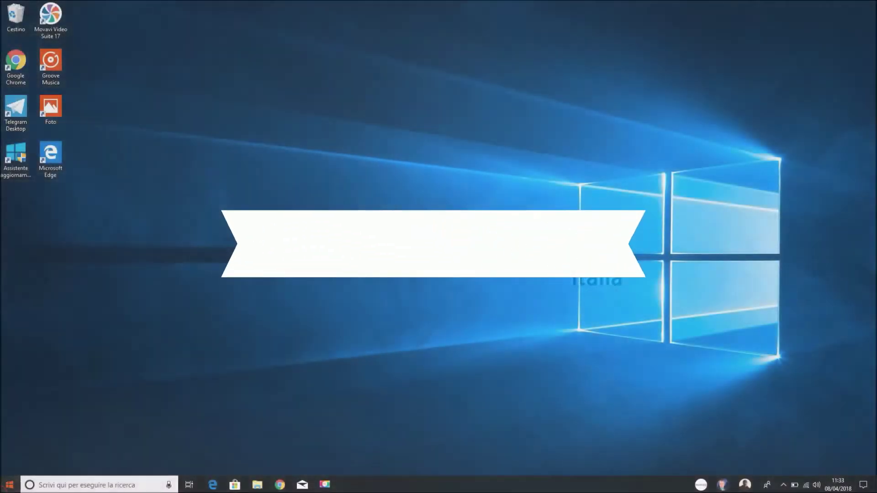
- View the app settings for the Mappe tile from the Start menu, close them, and expand the Start menu's side labels
key(super)
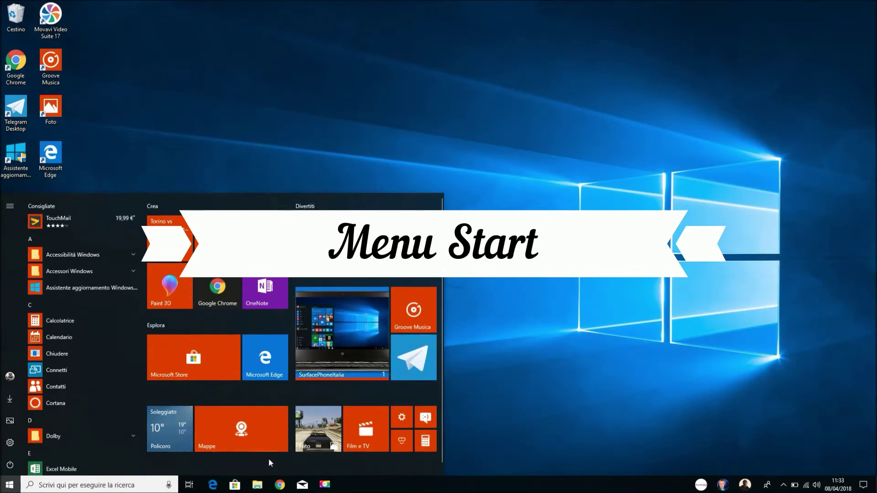
right_click(256, 435)
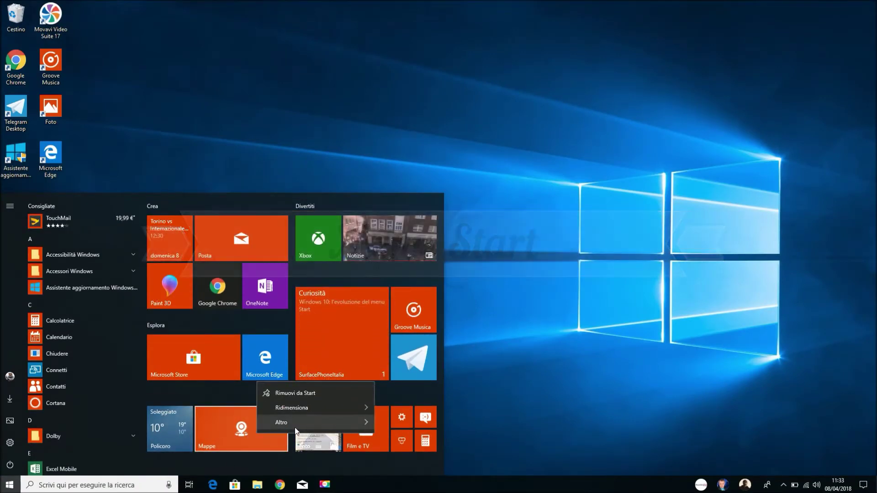
mouse_move(296, 430)
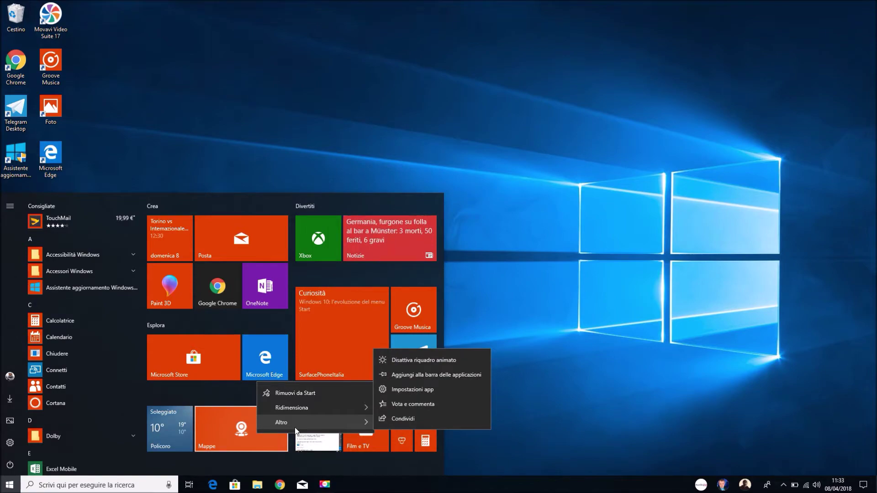
click(394, 389)
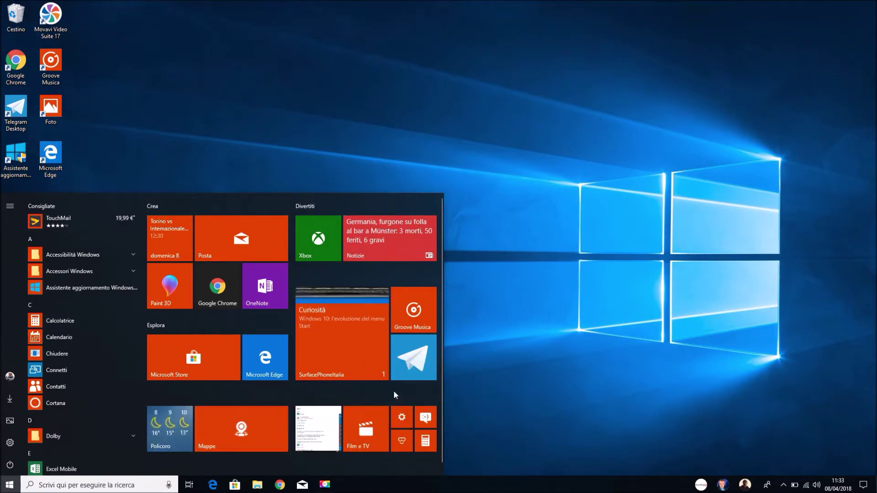
click(866, 6)
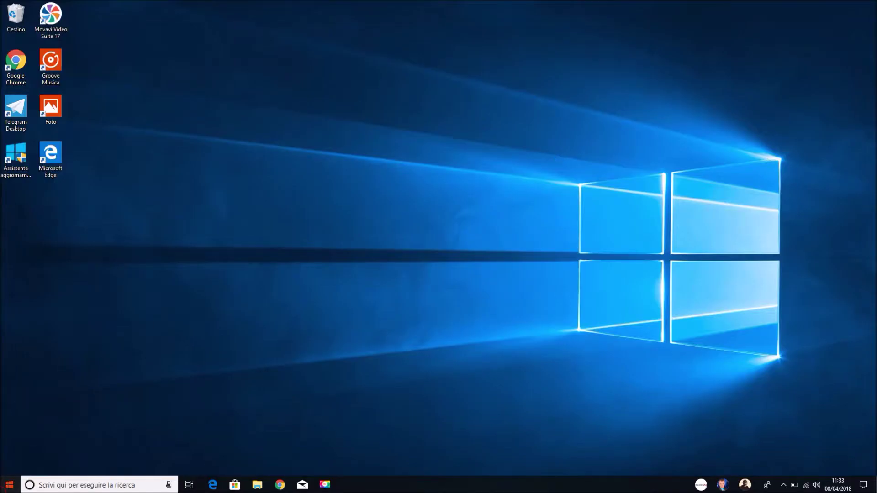
click(9, 484)
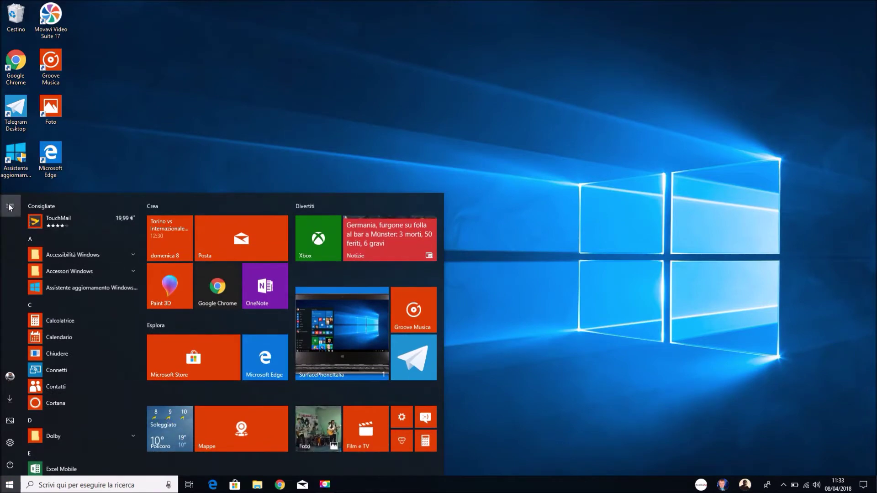
click(10, 206)
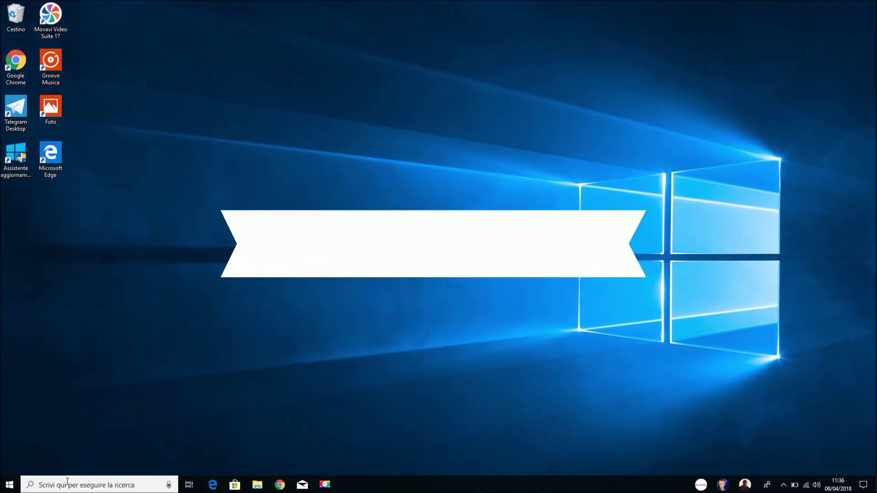
- Open Cortana's Appunti section, look through the Gestisci competenze entries, and close Cortana
click(67, 483)
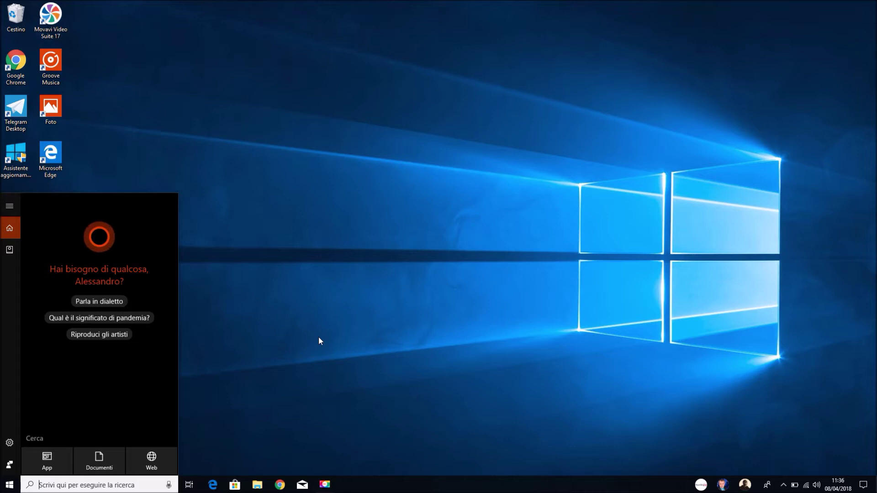
click(9, 206)
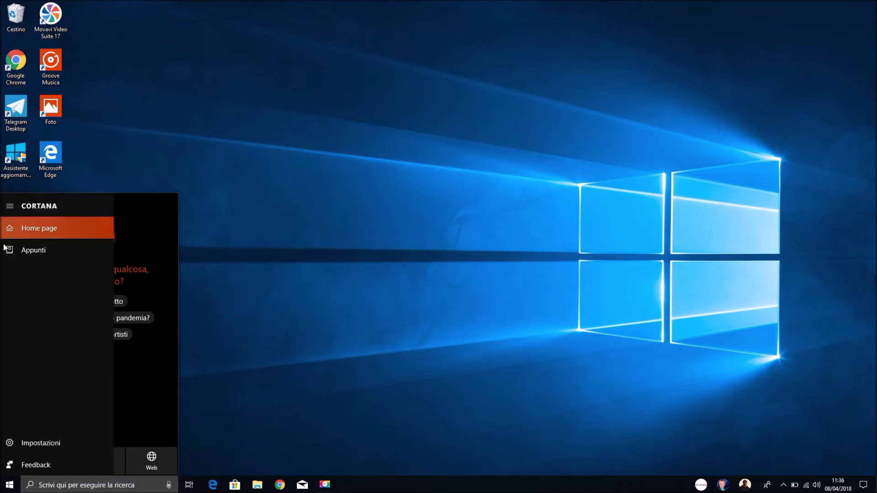
click(10, 250)
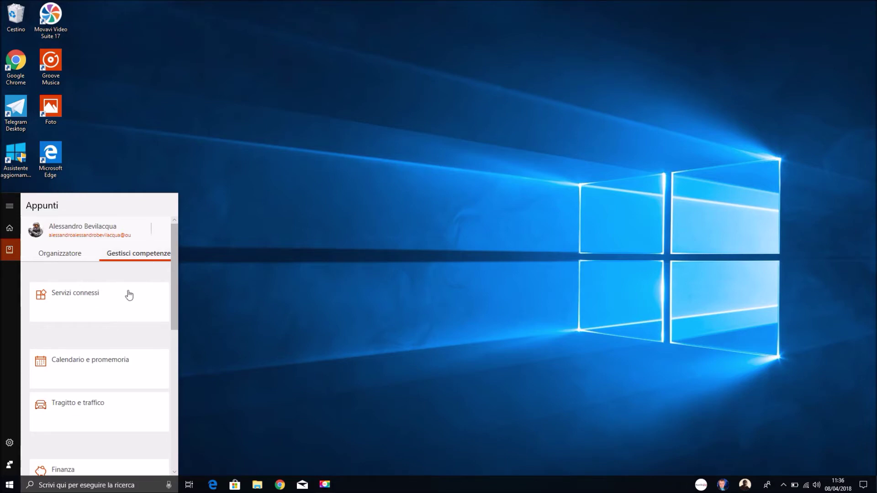
scroll(128, 295, down, 4)
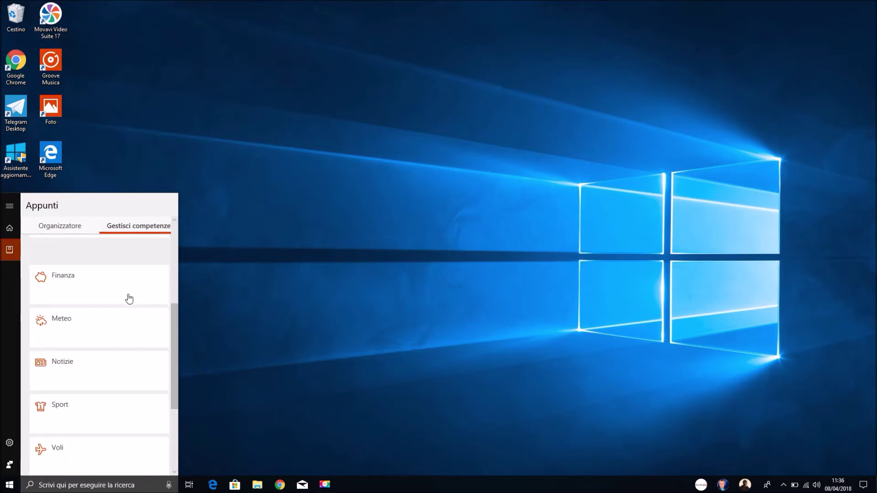
click(9, 485)
click(586, 398)
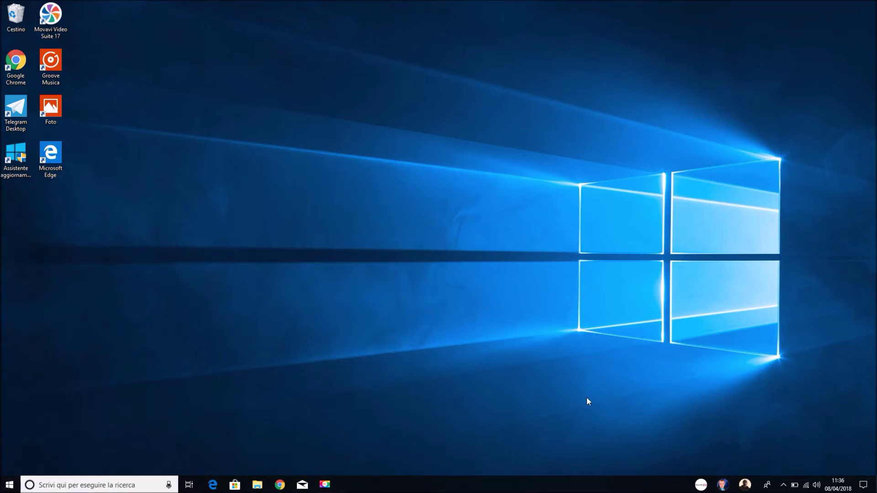
- Review the Condivisione in prossimità settings reached from the notification center, close them, and collapse the quick actions
click(862, 485)
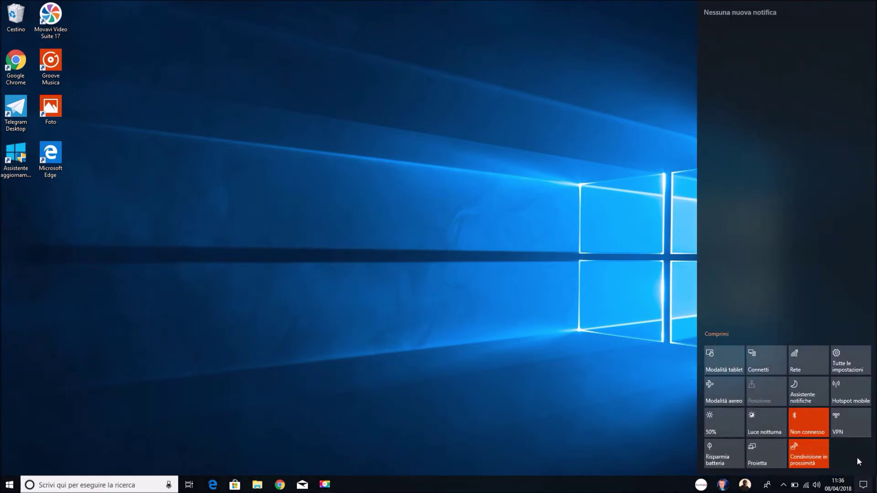
right_click(827, 458)
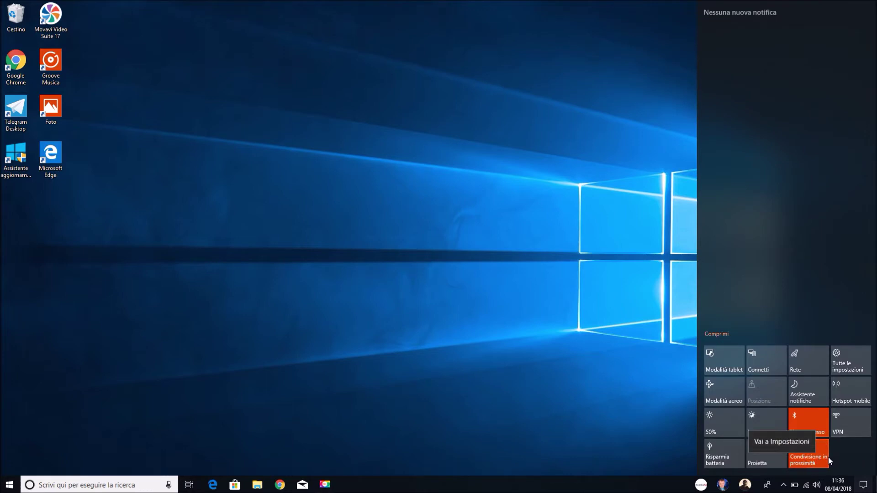
click(804, 441)
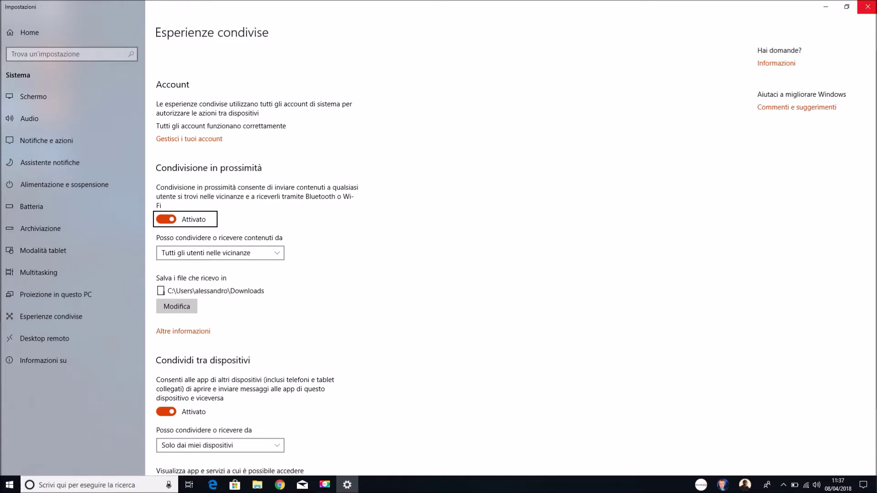
click(867, 6)
click(863, 485)
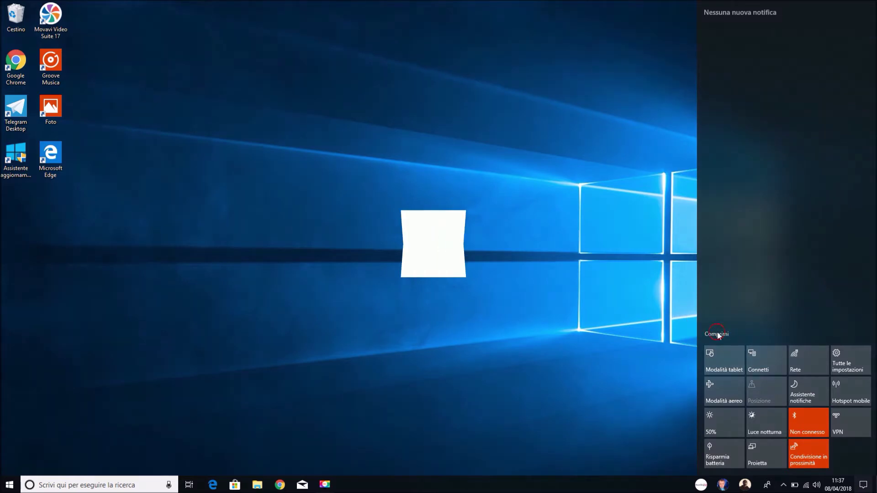
click(716, 333)
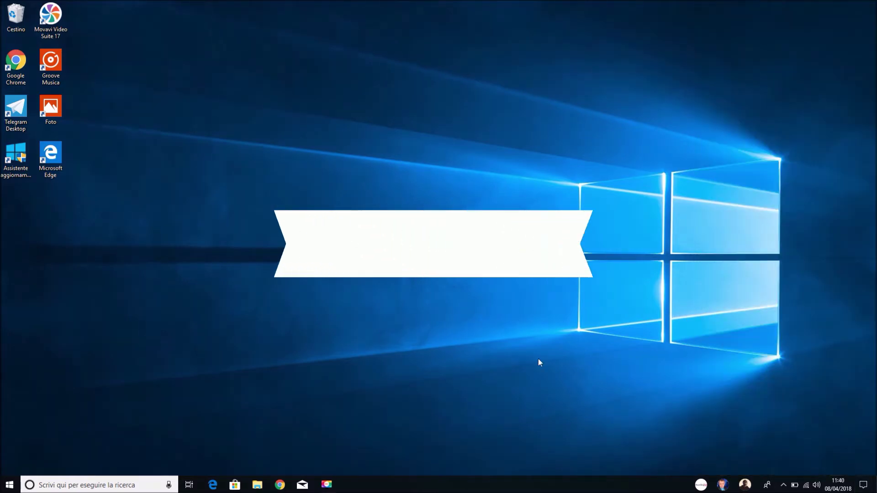
- Switch to Microsoft Edge, open an additional blank tab, and close it again
click(212, 485)
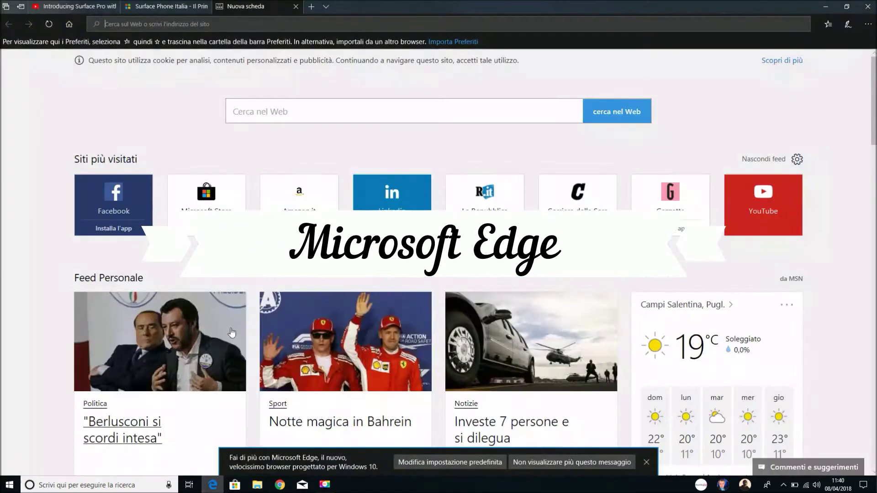
click(311, 7)
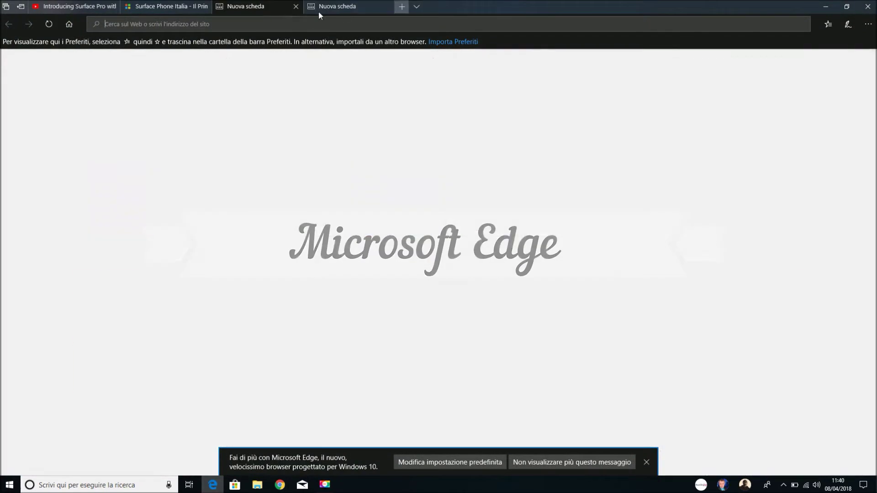
click(388, 7)
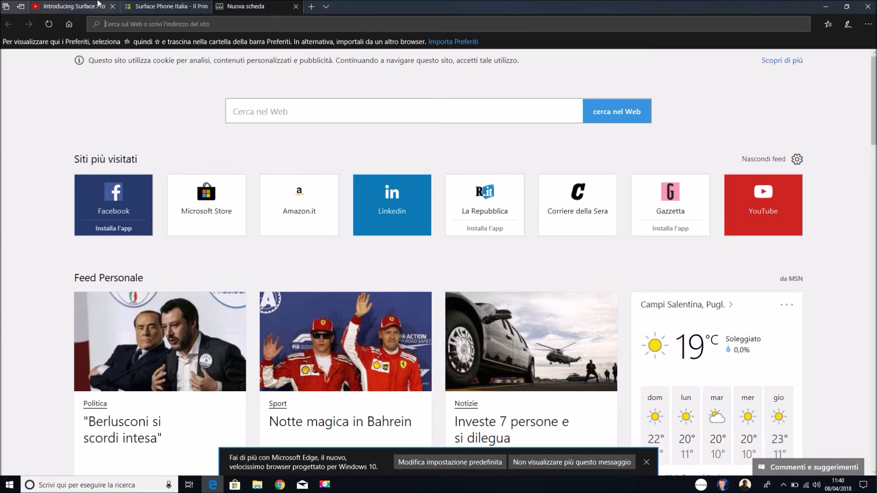
- Play the Introducing Surface Pro with LTE Advanced video in the YouTube tab and raise its volume to maximum
key(ctrl+Tab)
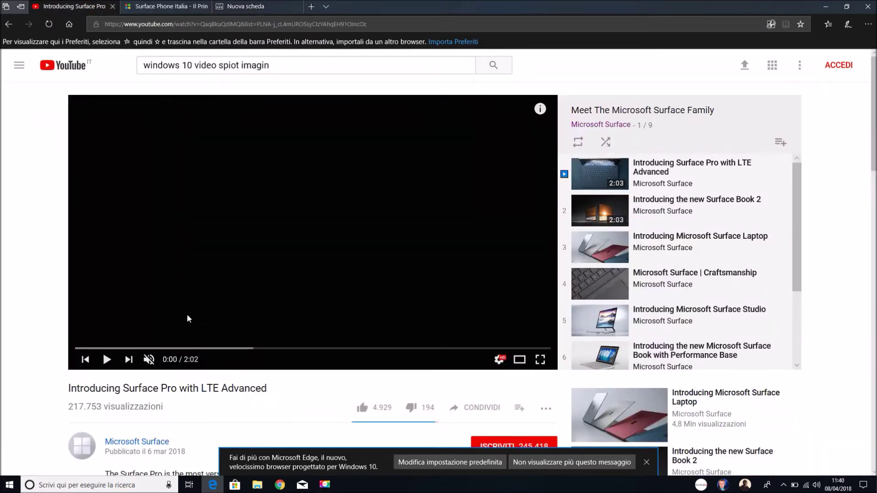
click(108, 360)
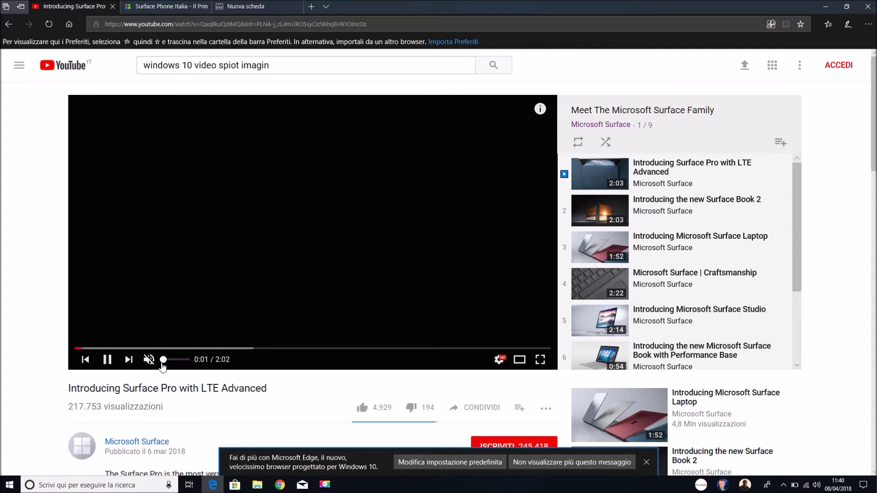
drag(160, 364, 191, 369)
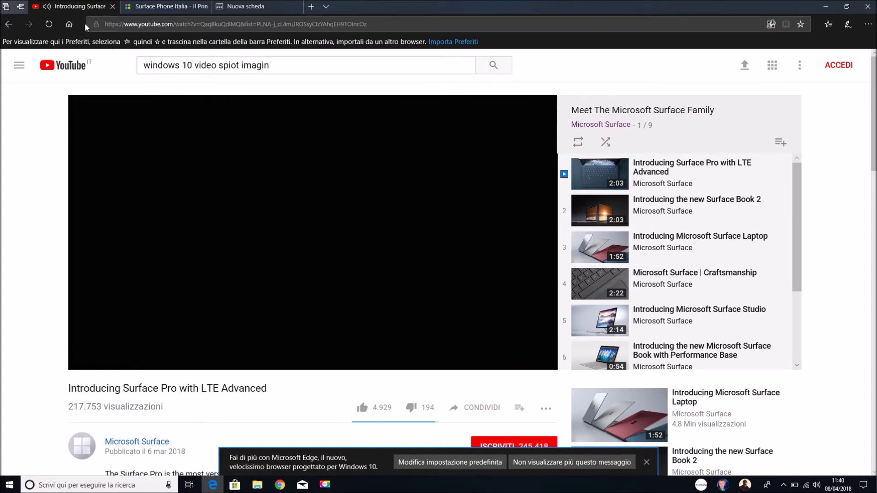
- Check the playing YouTube tab's options from the new tab page, mute its audio on the tab itself, and close that tab
click(247, 6)
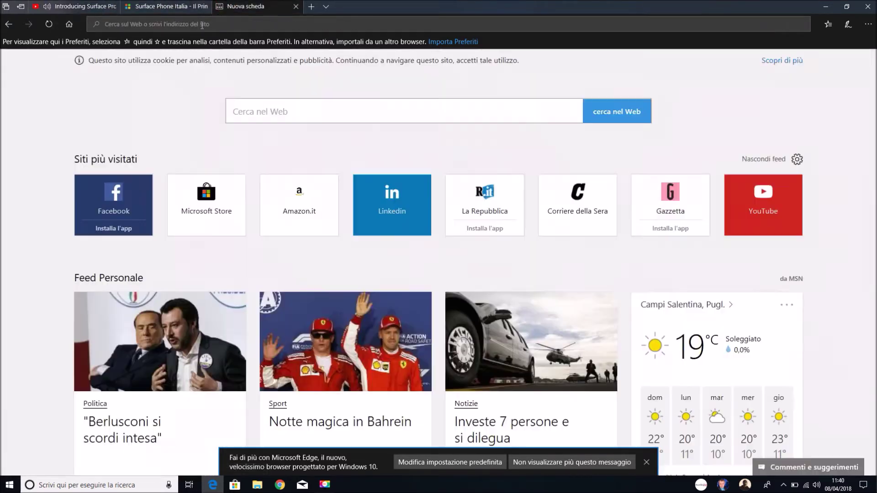
right_click(92, 3)
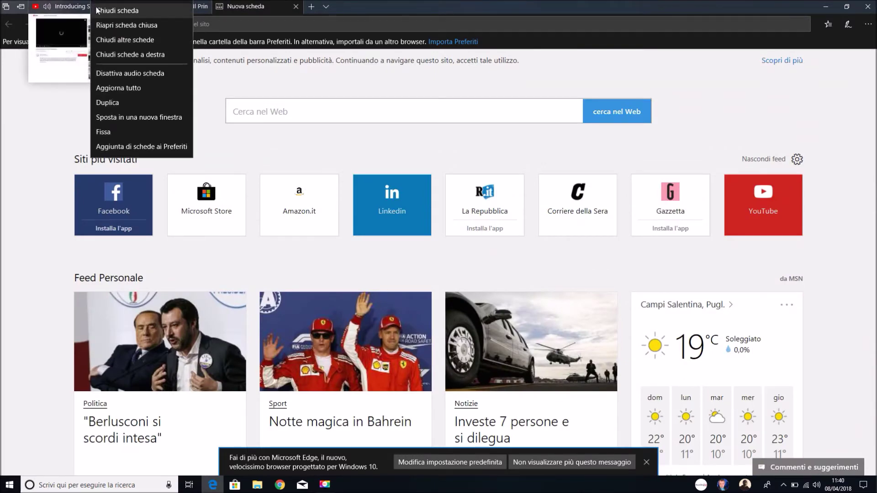
click(84, 9)
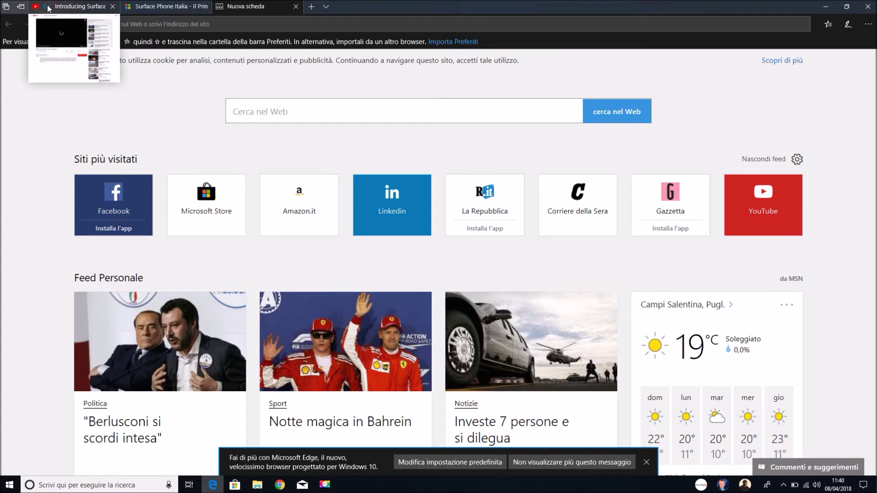
click(46, 7)
click(47, 9)
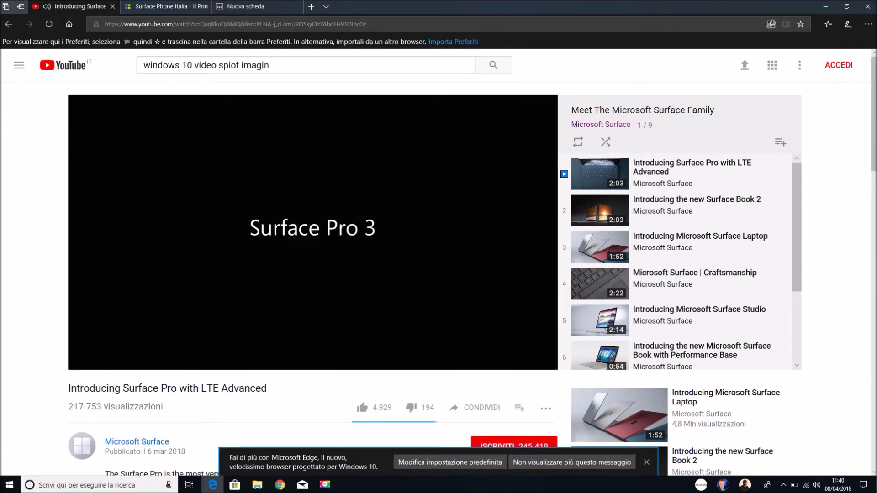
click(47, 7)
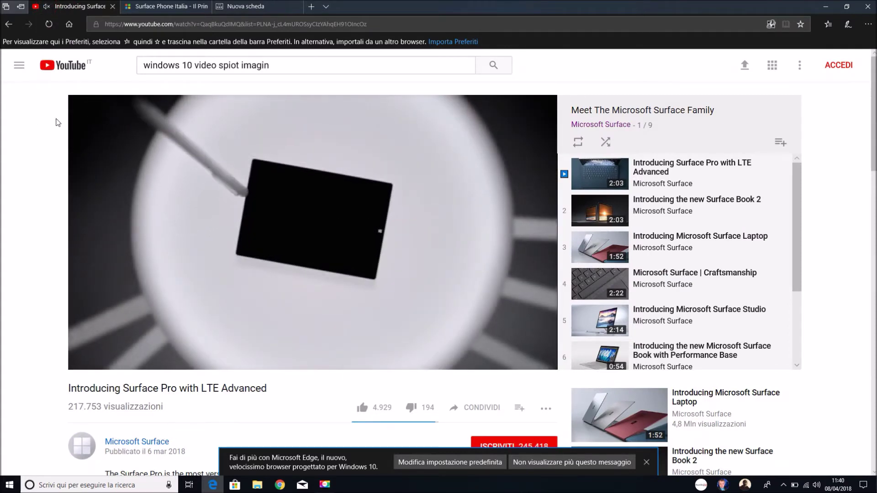
click(110, 9)
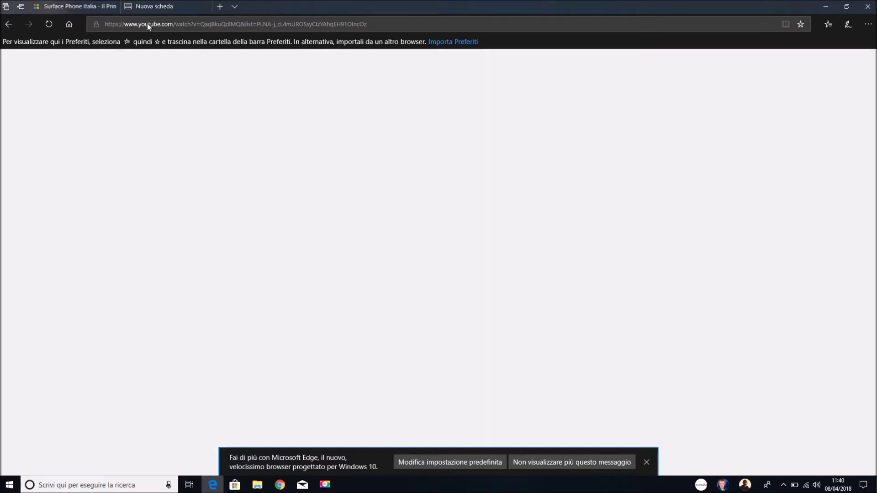
- From the new tab page, look through the browser's Preferiti, Elenco di lettura, Cronologia and Download sections
click(150, 6)
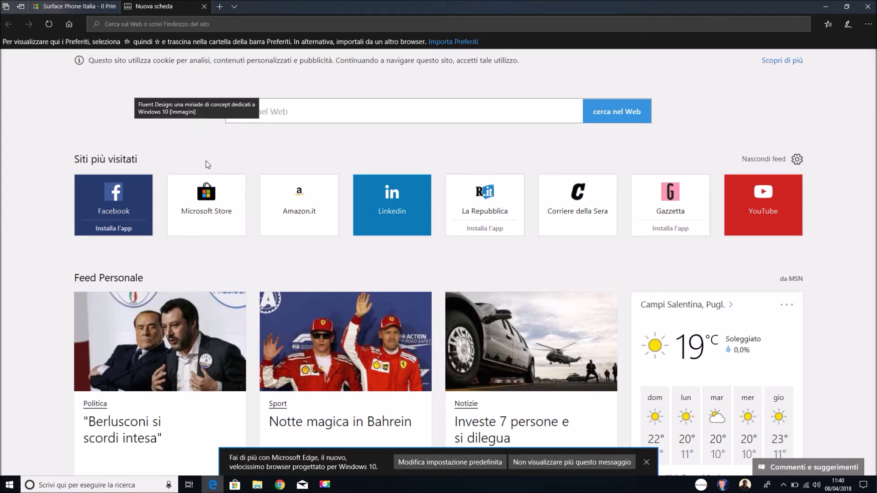
click(835, 27)
click(594, 140)
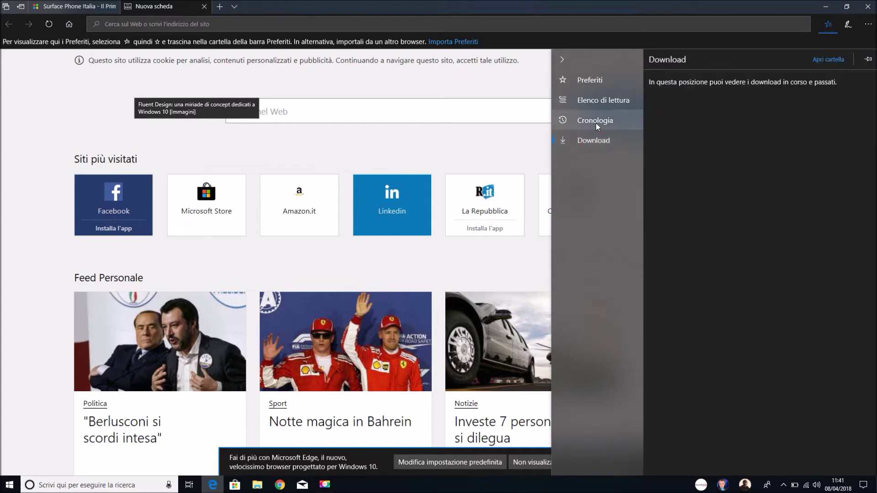
click(596, 121)
click(599, 87)
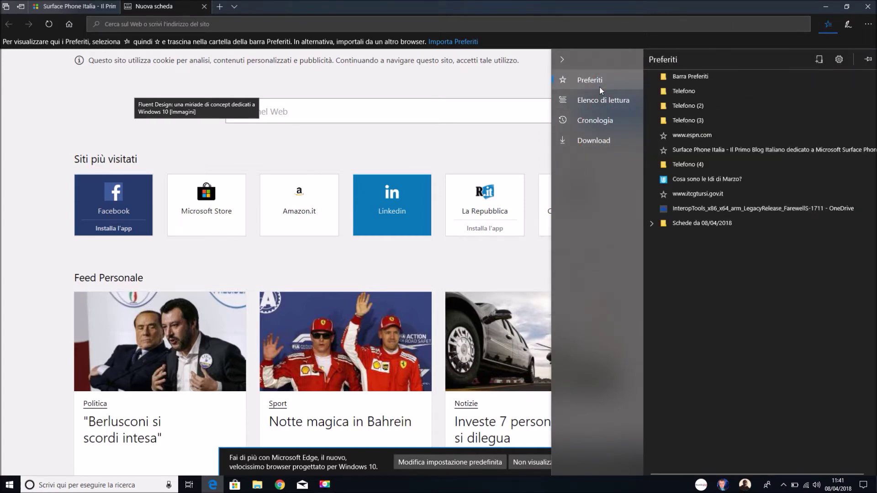
click(601, 101)
click(595, 121)
click(594, 140)
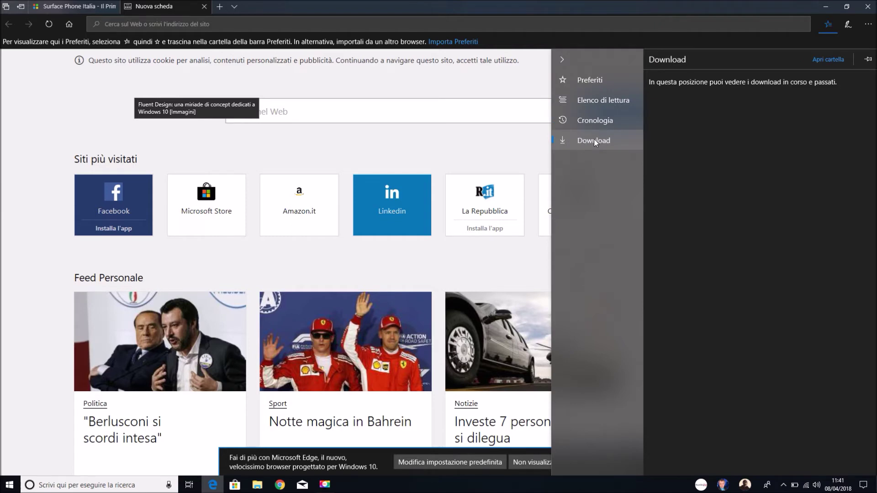
click(379, 88)
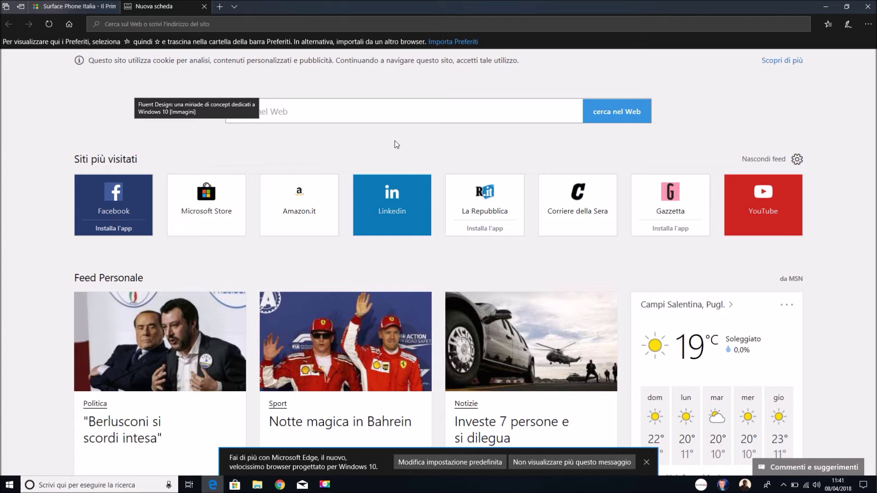
- Look through the Feed Personale news on the new tab page and return to its beginning
scroll(479, 275, down, 10)
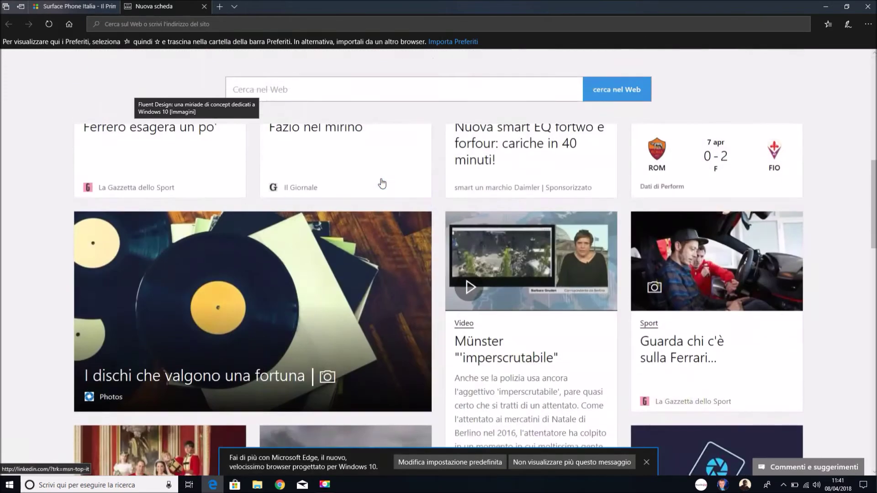
scroll(382, 182, up, 10)
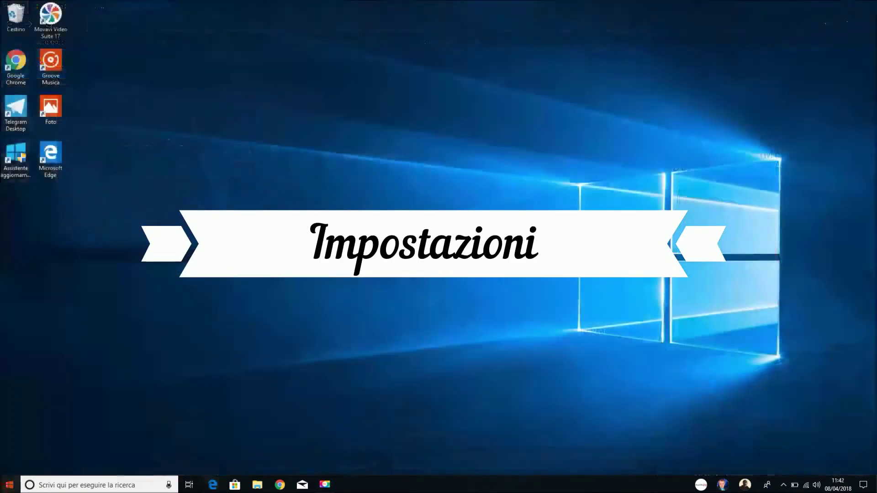
- Open Windows Settings and examine Sistema's Audio page, including Volume app e preferenze dispositivo
click(8, 480)
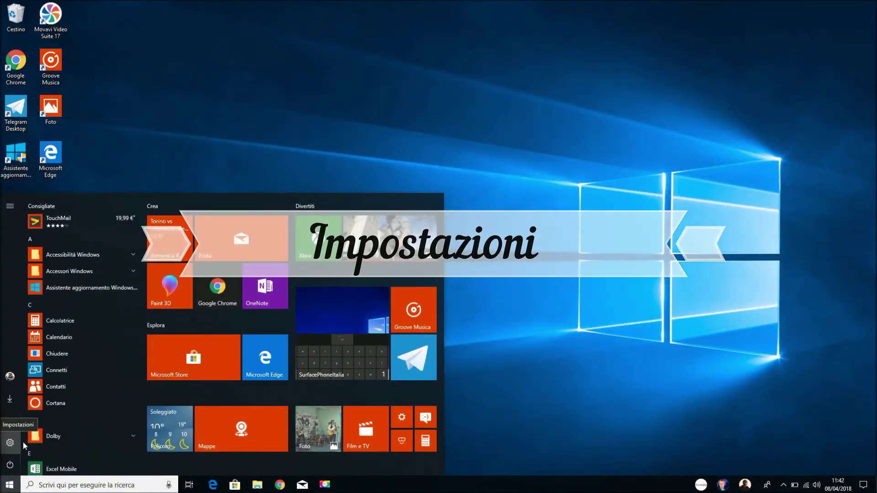
click(9, 442)
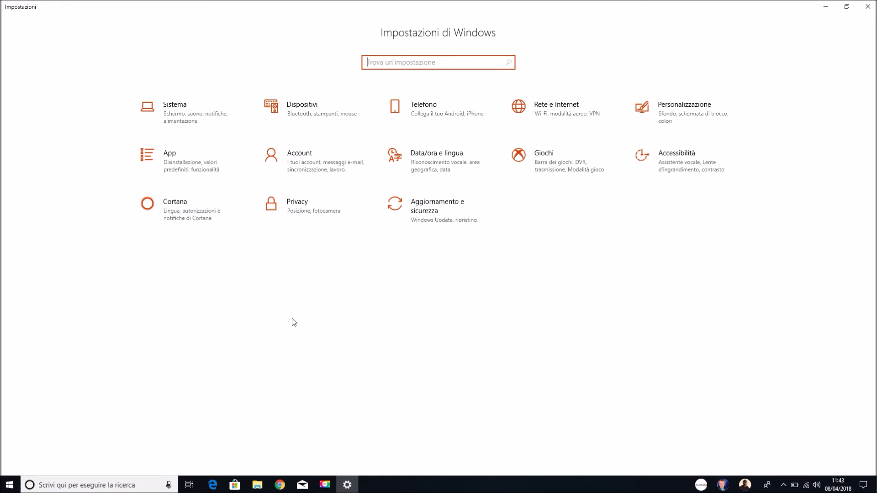
click(201, 123)
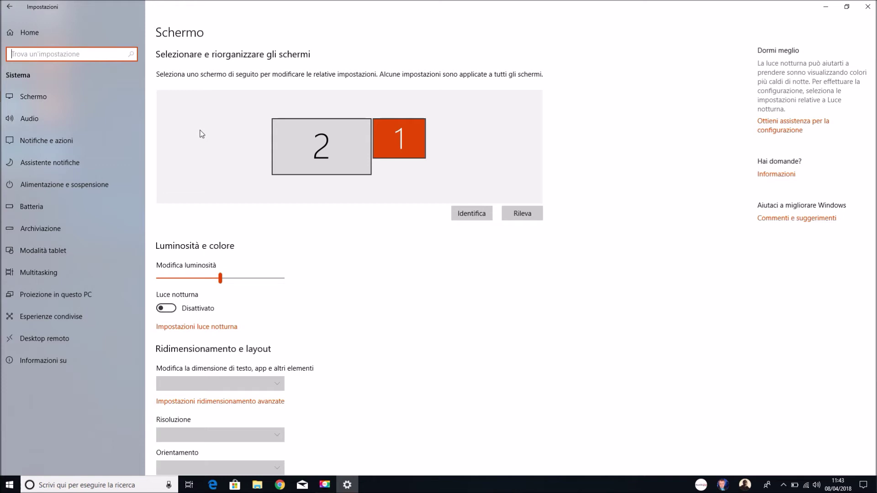
click(64, 117)
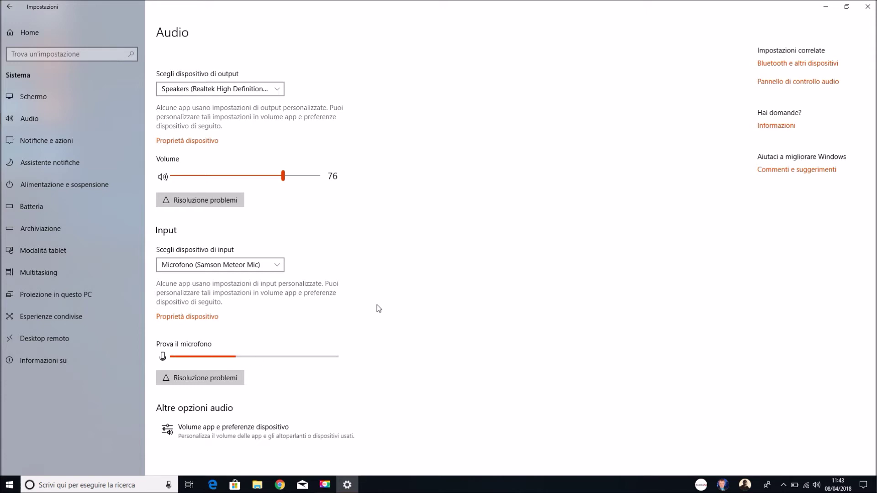
click(286, 421)
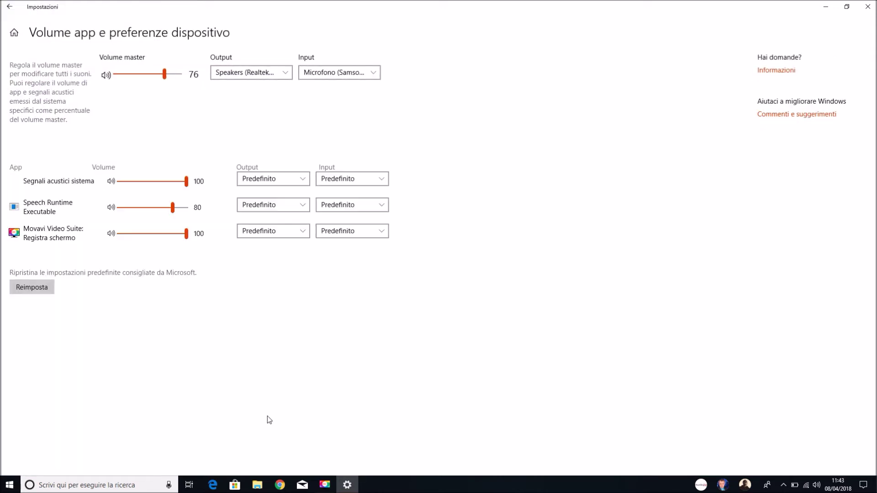
click(3, 8)
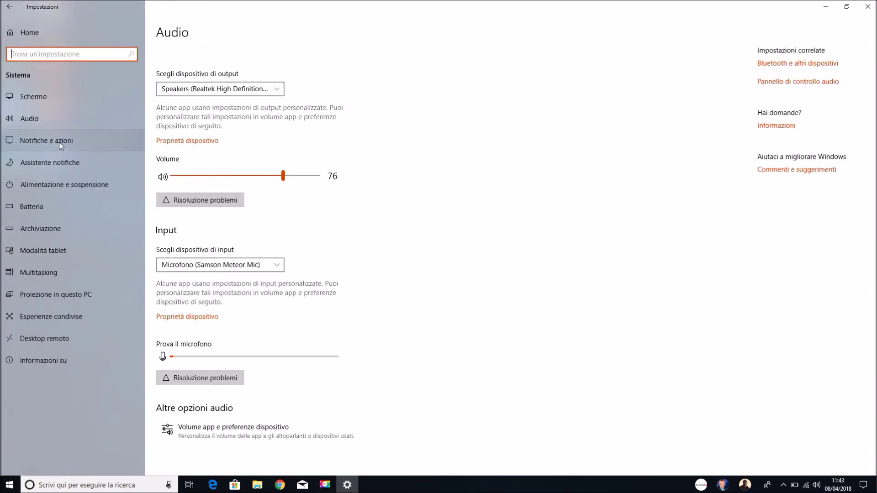
- Examine the Schermo page's brightness, scaling and multiple-display options, and return to the Settings home page
click(59, 98)
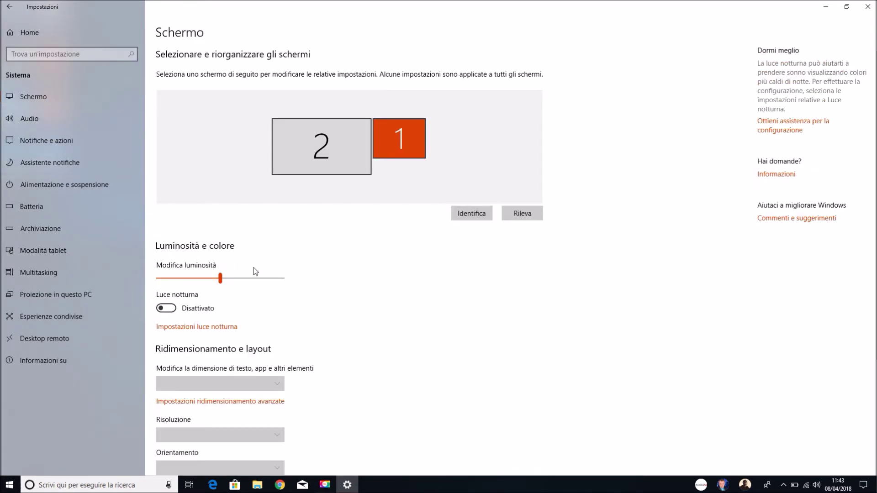
scroll(253, 271, down, 3)
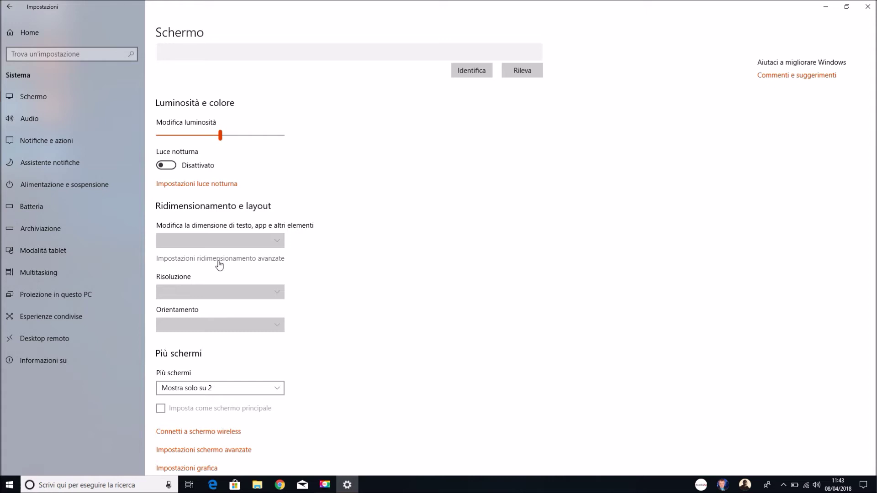
click(59, 34)
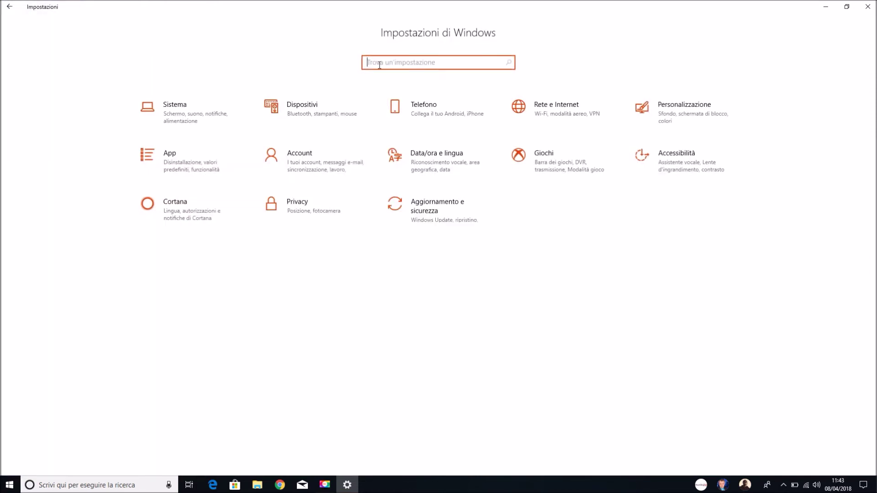
- Search the settings for "cons" and open Impostazioni consumo dati to examine the data usage options
text(cons)
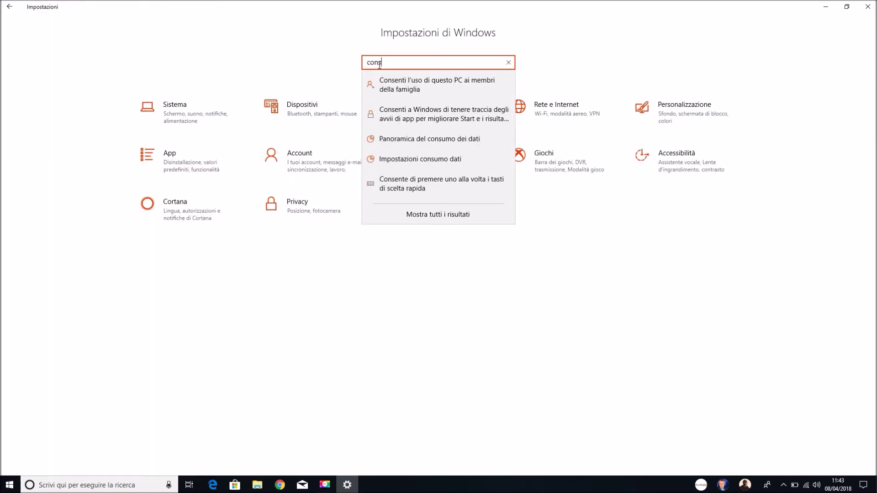
click(415, 157)
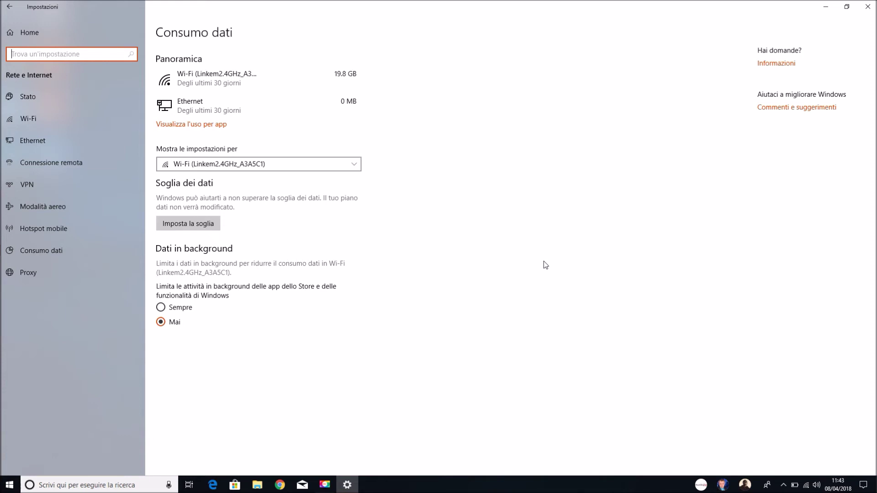
click(291, 157)
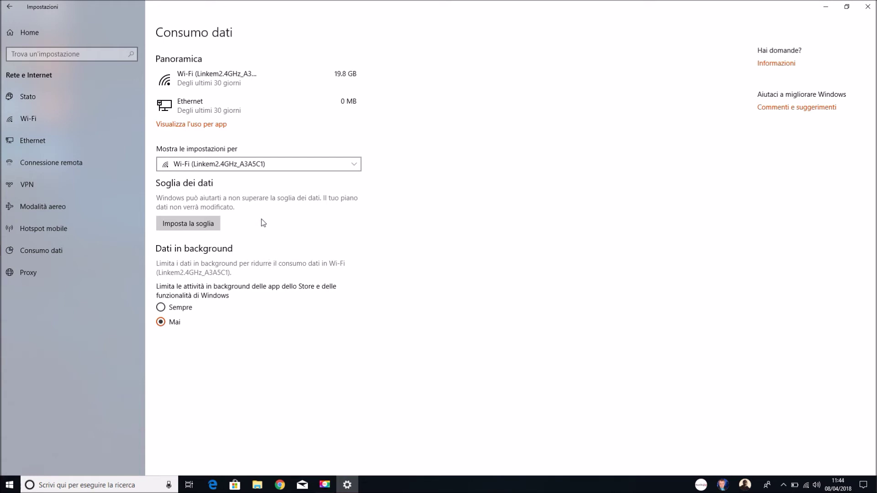
- Open the Wi-Fi data limit setup and preview the A consumo and Ogni mese limit types without saving
click(208, 228)
click(390, 233)
click(398, 213)
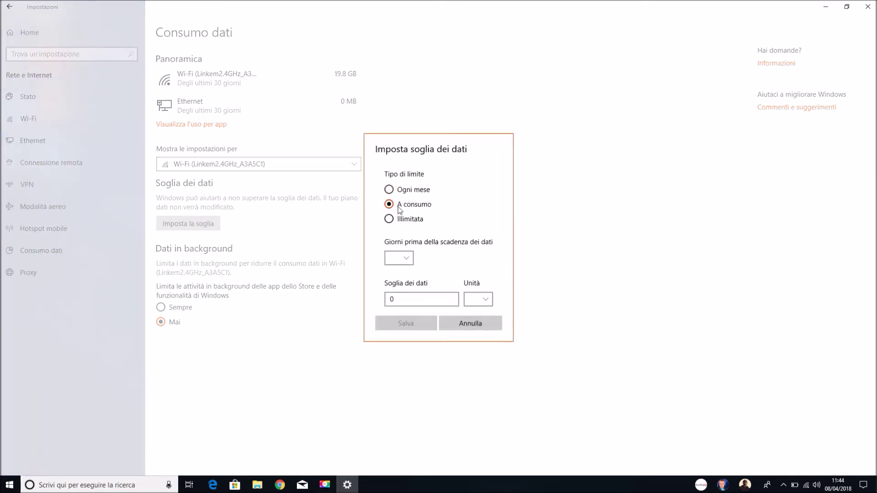
click(396, 190)
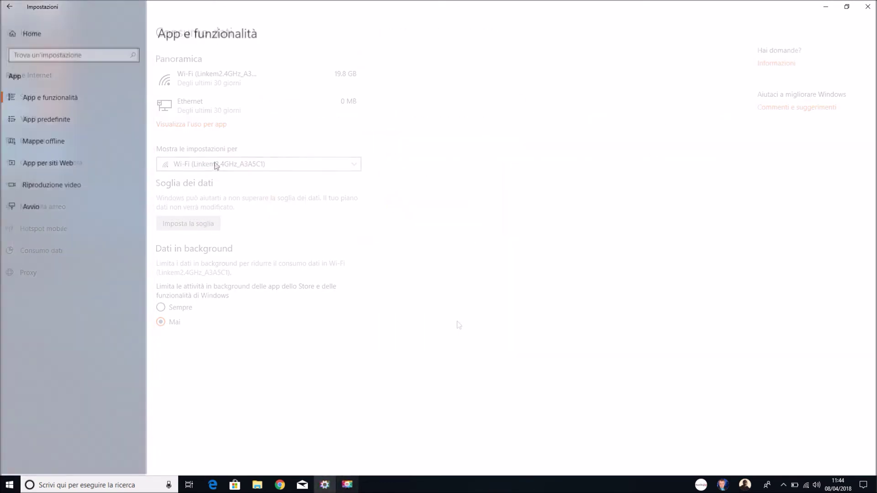
- Examine the startup apps on the Avvio page of the App settings, and return to the Settings home page
click(92, 206)
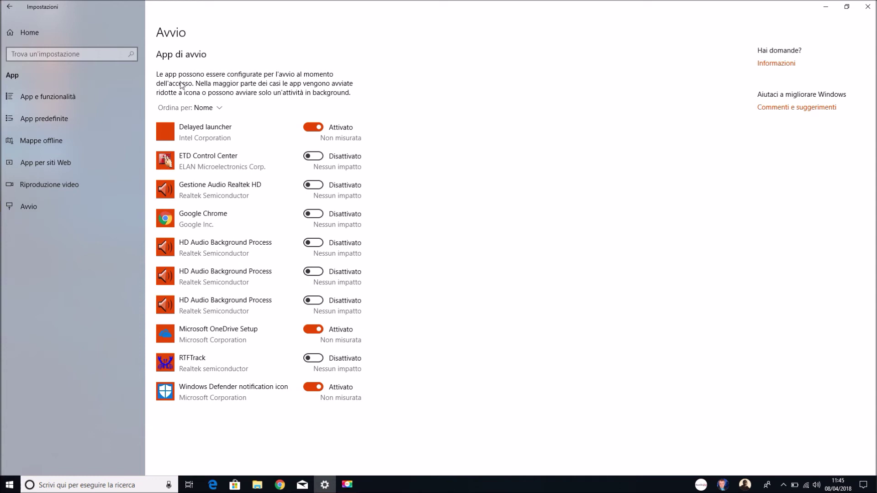
click(85, 36)
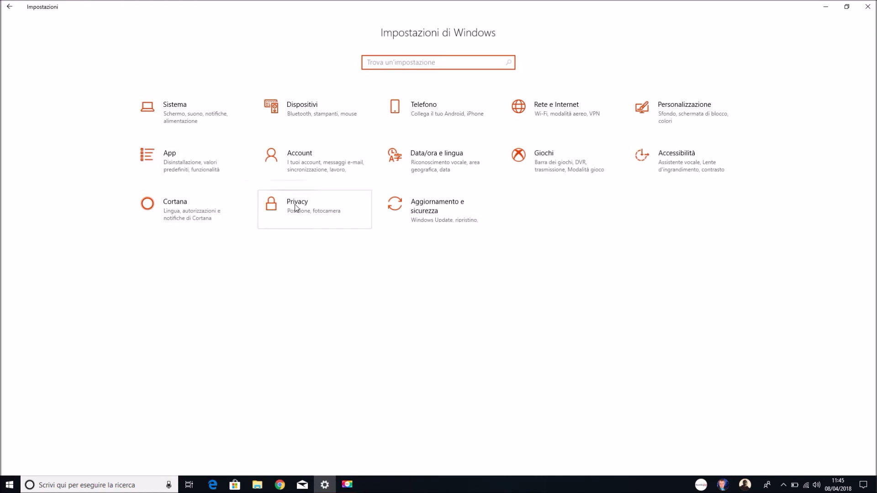
- Examine the Privacy settings and their File system access page, and return to the Settings home page
click(296, 207)
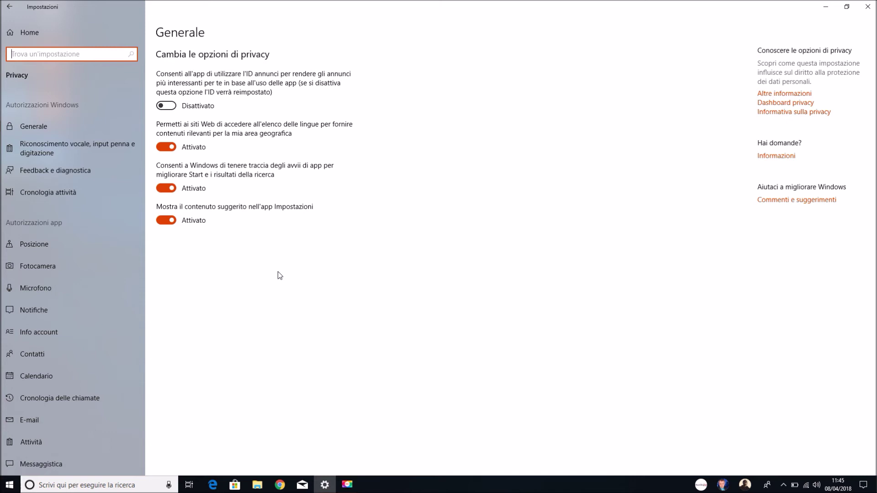
scroll(102, 375, down, 5)
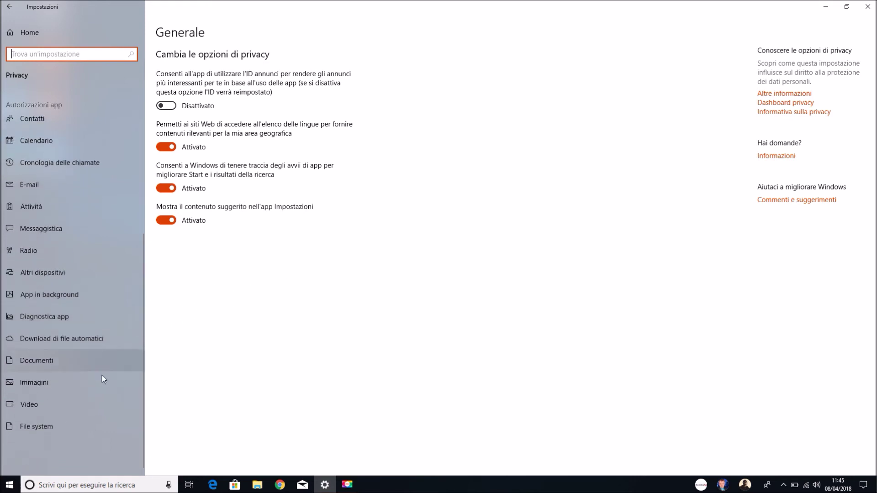
click(60, 432)
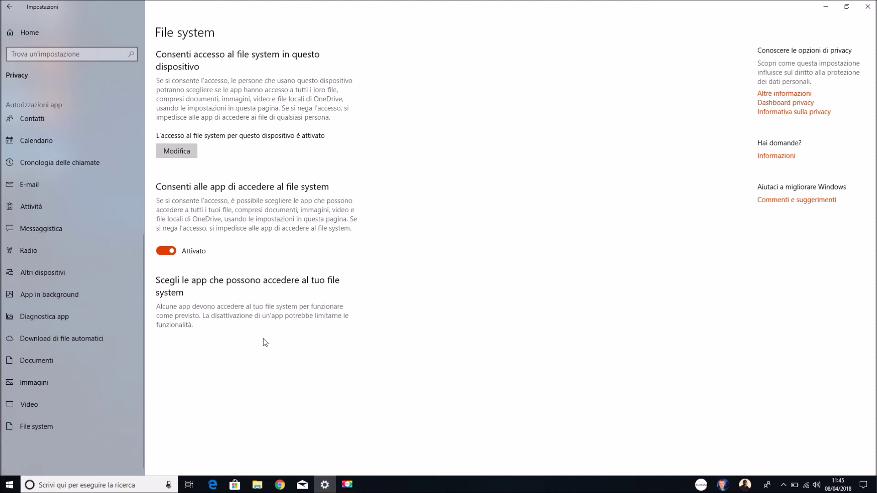
click(76, 38)
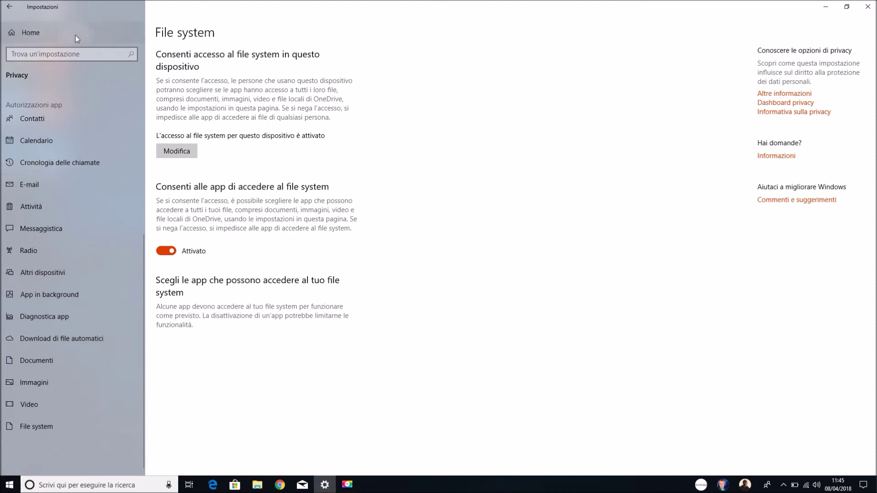
- Open the Opzioni avanzate of Ottimizzazione recapito from Windows Update's advanced options
click(430, 212)
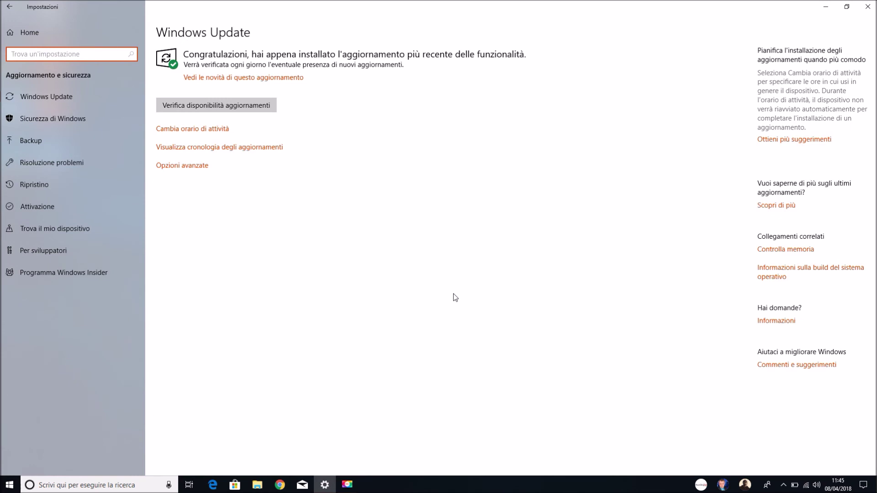
click(194, 171)
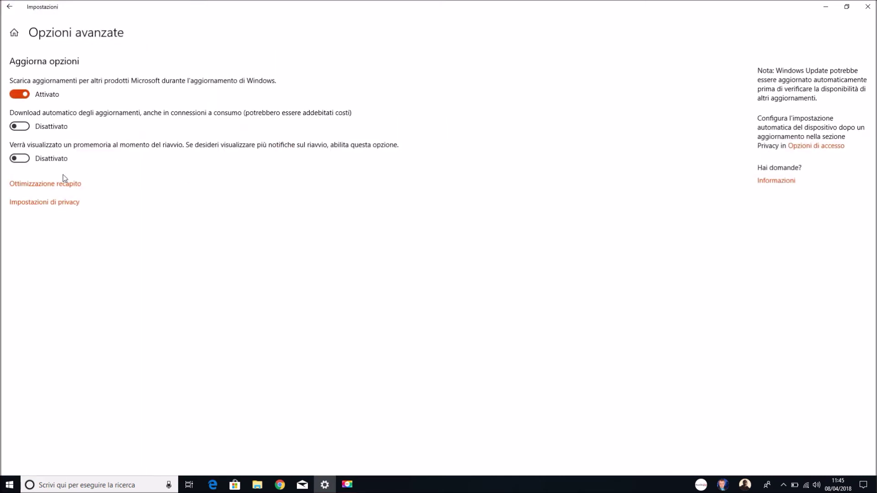
click(59, 182)
click(35, 295)
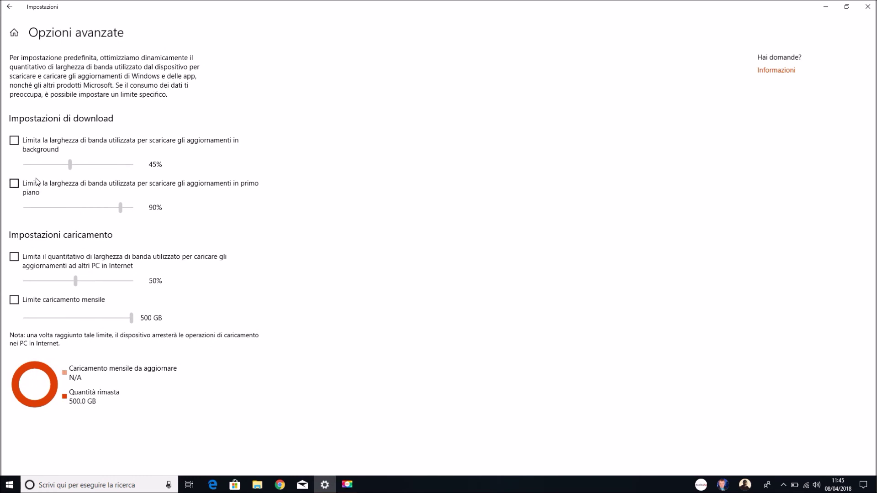
- Try both download bandwidth limits, setting the background one to 43%, and leave both limits disabled
click(15, 140)
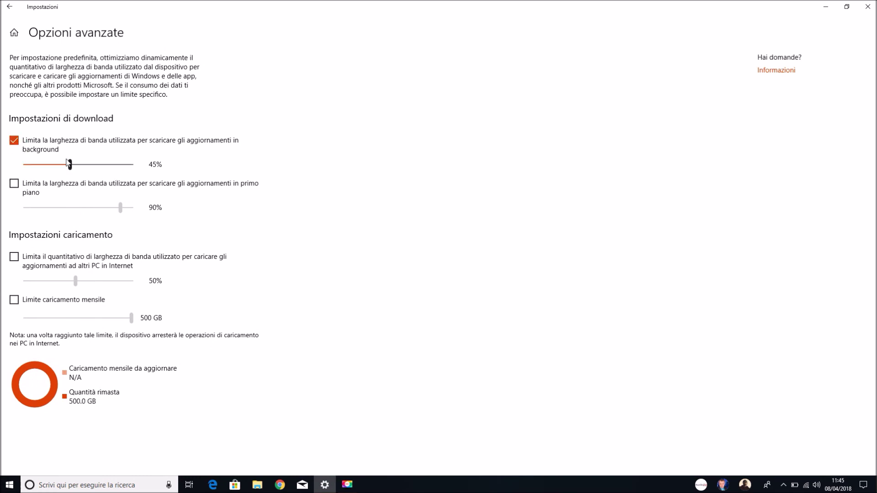
click(50, 145)
click(50, 144)
click(66, 164)
mouse_move(66, 164)
mouse_down()
mouse_move(136, 168)
mouse_move(56, 165)
mouse_move(67, 164)
mouse_up()
click(35, 142)
click(14, 183)
click(14, 183)
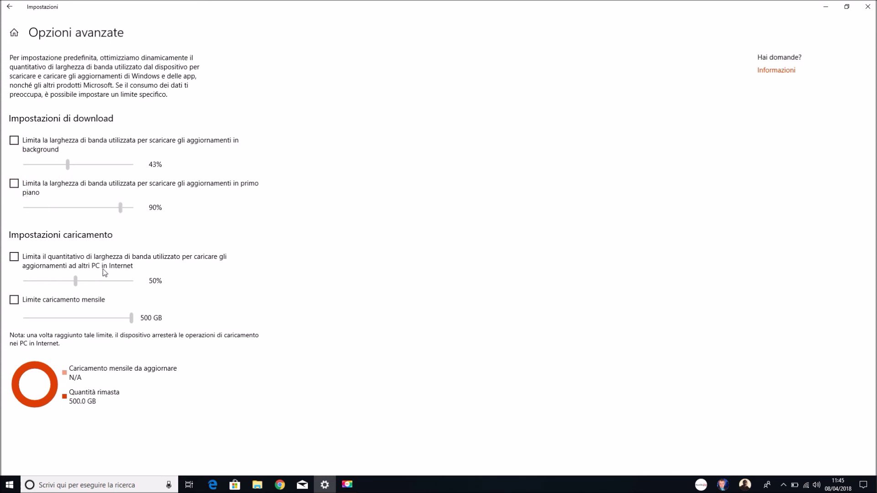
- Return to the Settings home page, search for "non d" and open Impostazioni Assistente notifiche
click(12, 38)
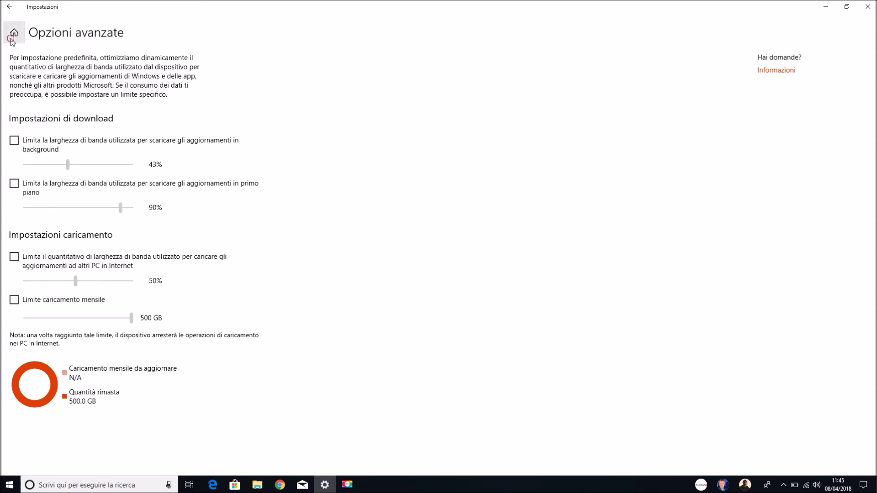
text(no)
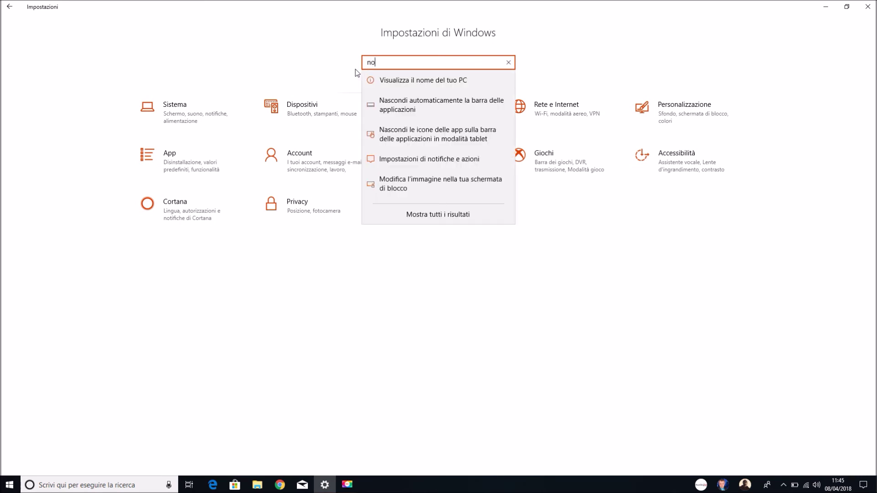
text(n d)
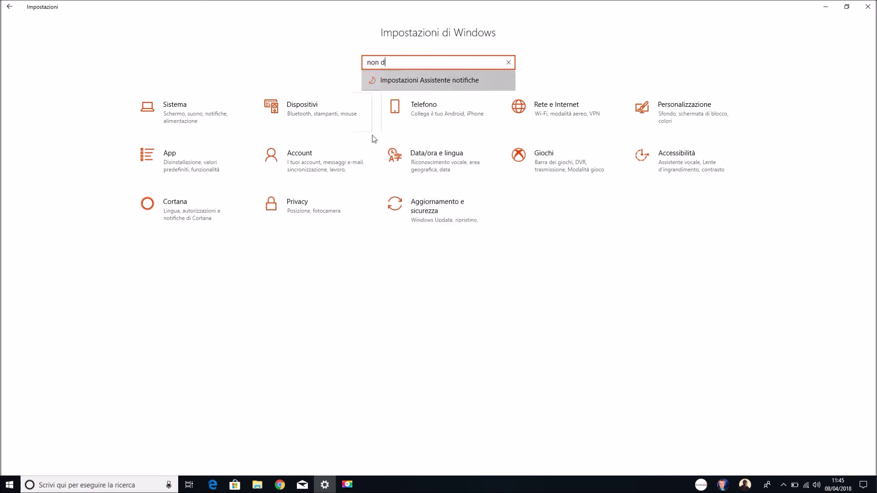
key(Return)
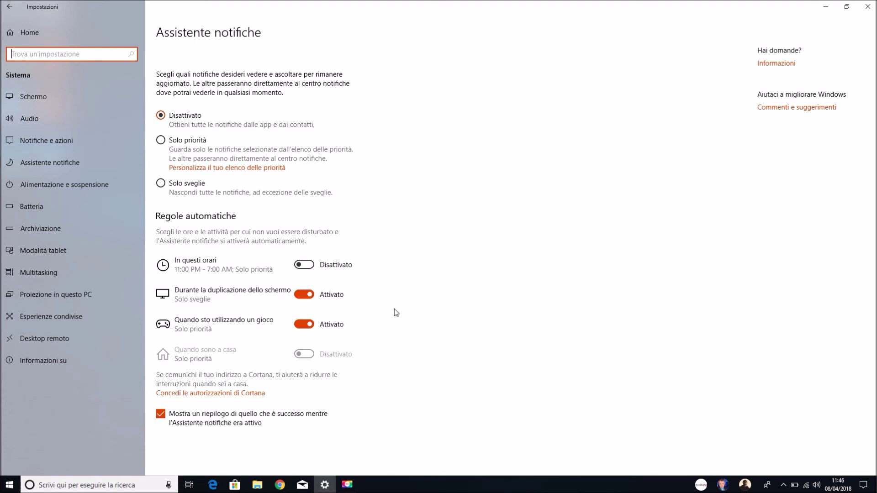
- Turn off the Quando sto utilizzando un gioco rule and toggle the Durante la duplicazione dello schermo and In questi orari rules
click(313, 325)
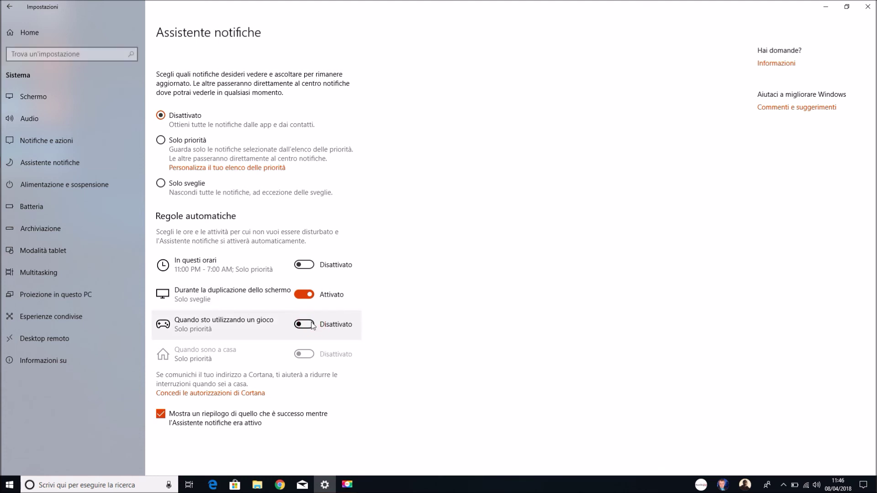
click(304, 294)
click(302, 266)
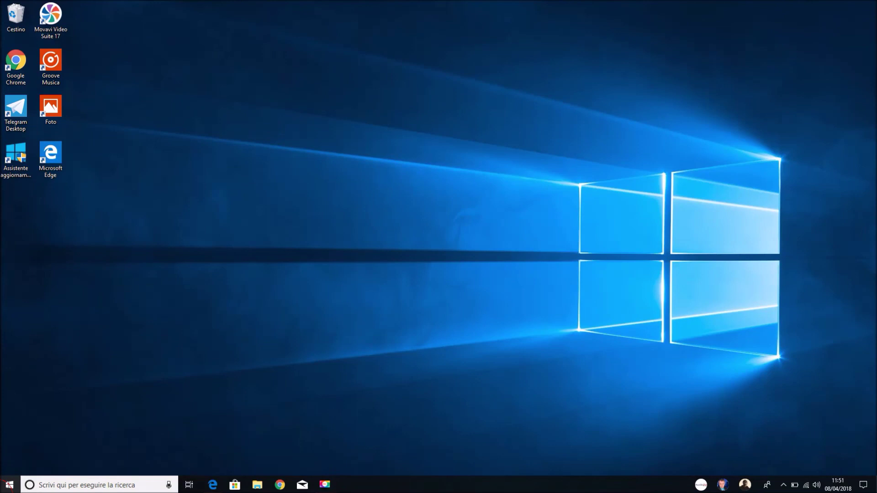
- Open Windows Settings and show the Caratteri page under Personalizzazione
click(3, 485)
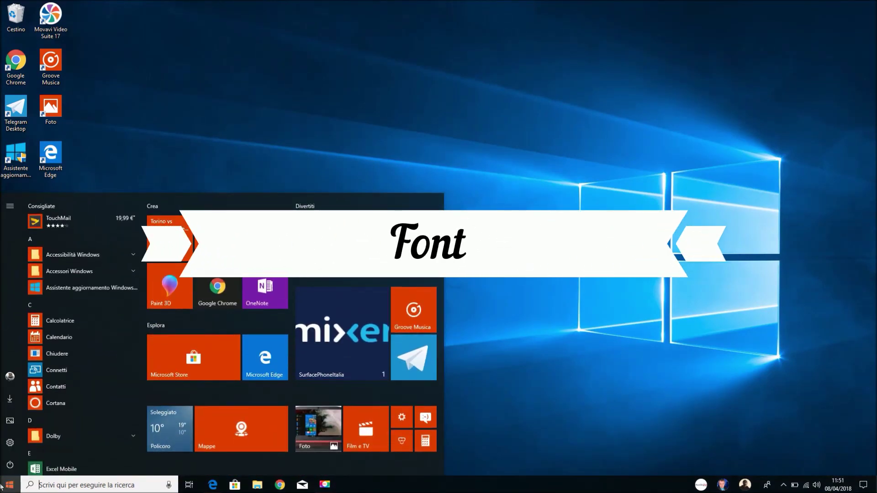
click(9, 446)
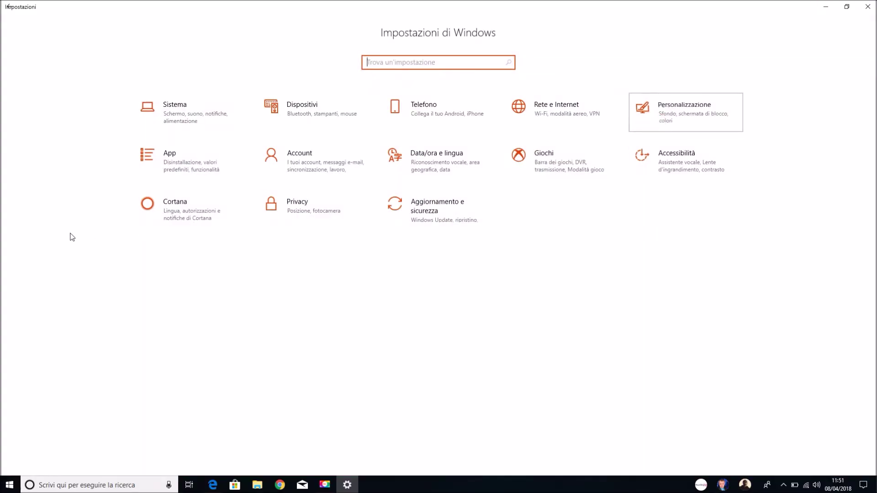
click(43, 184)
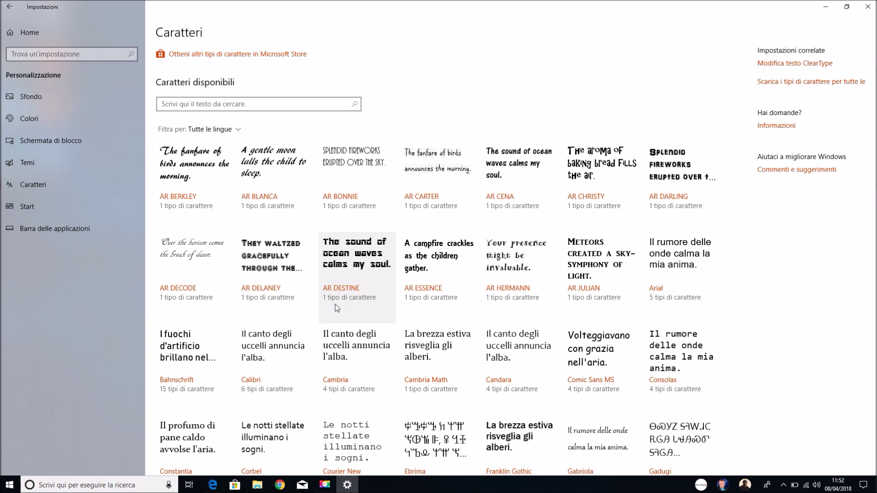
- Open the Caratteri collection in Microsoft Store, maximize its window and view the Buxton Sketch font's page
click(241, 56)
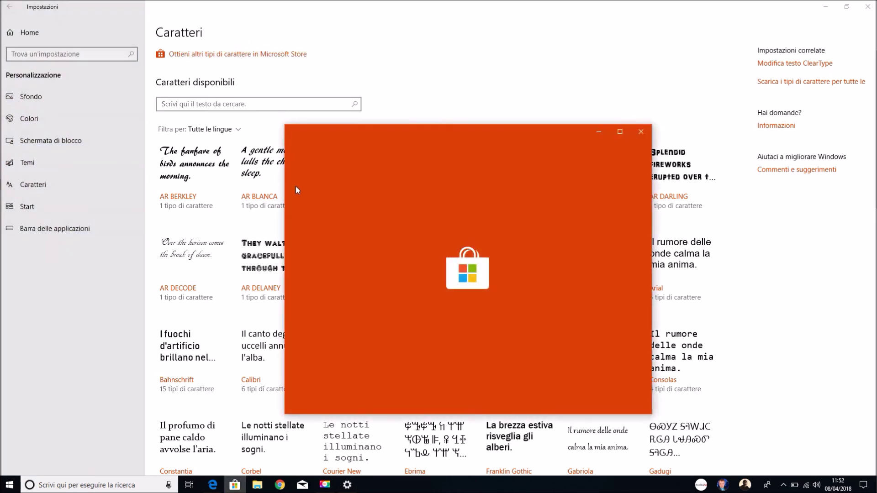
click(620, 132)
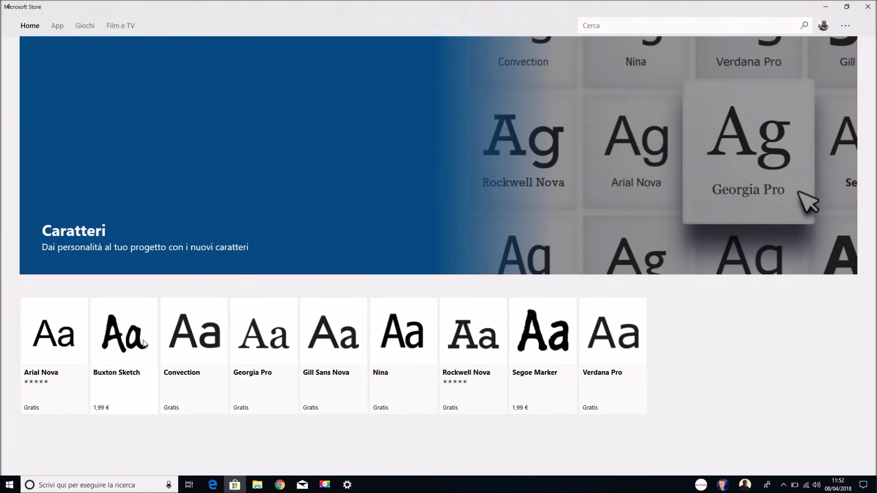
click(144, 340)
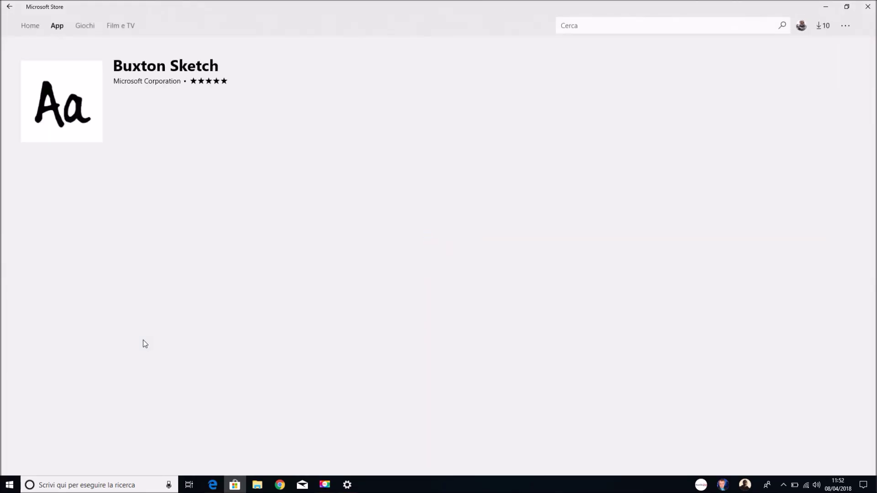